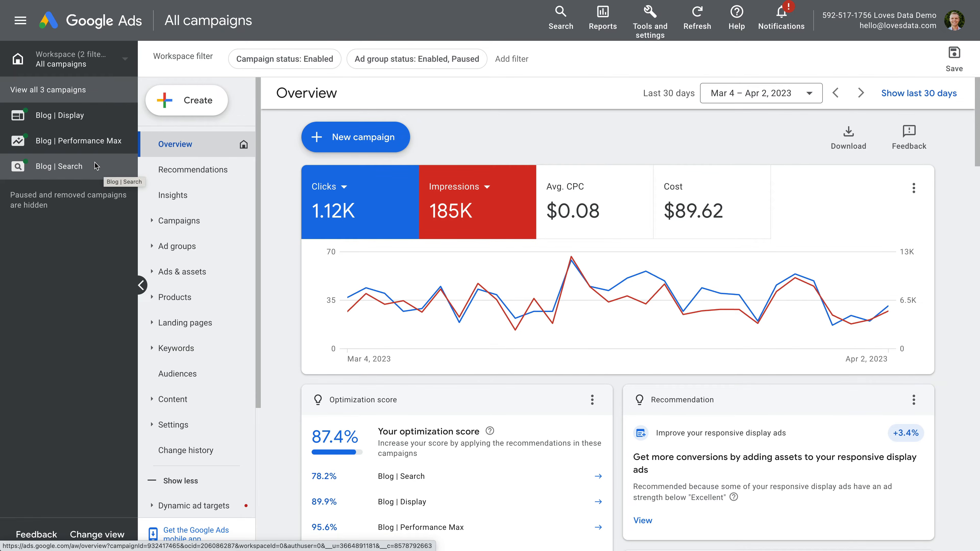
# Step: Open the audience segment editor for the General ad group in the Blog | Display campaign
pyautogui.click(68, 121)
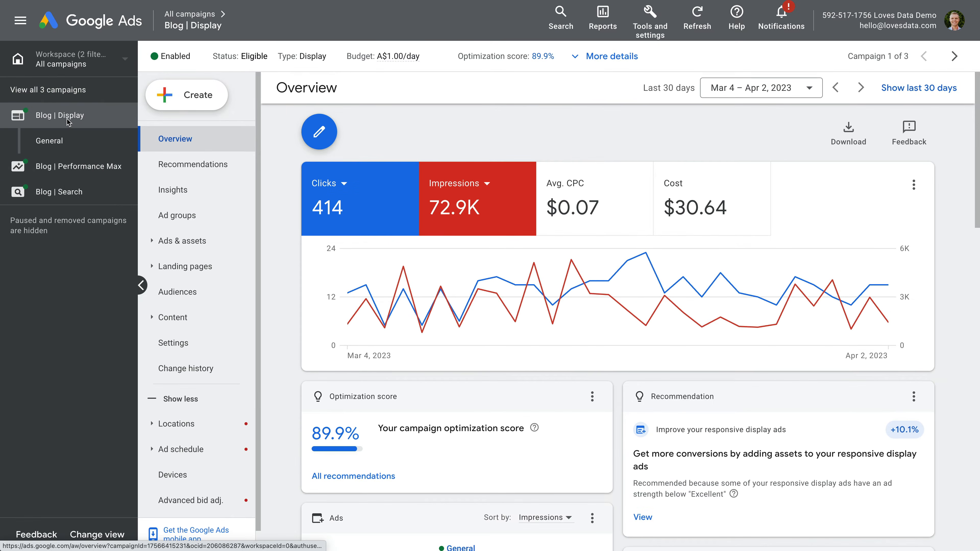
pyautogui.click(70, 140)
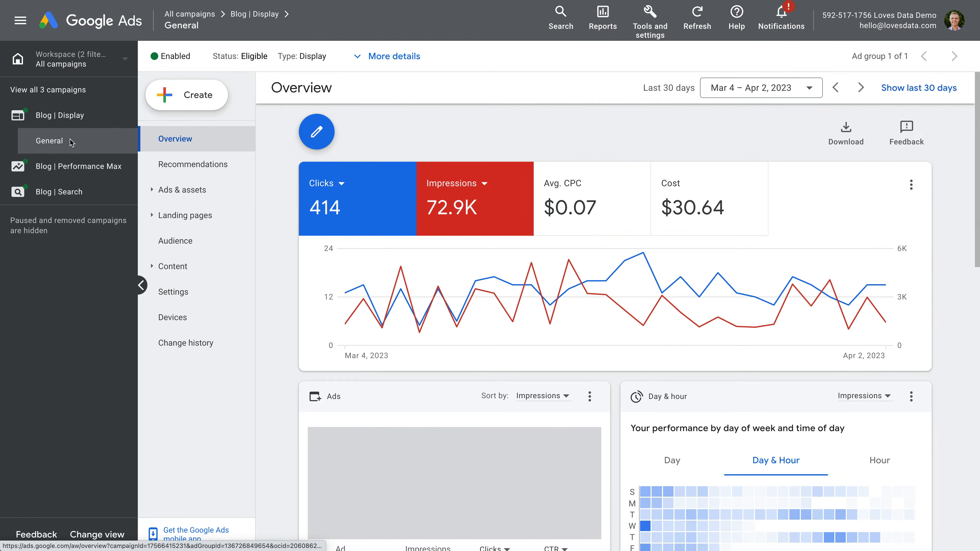
pyautogui.click(184, 248)
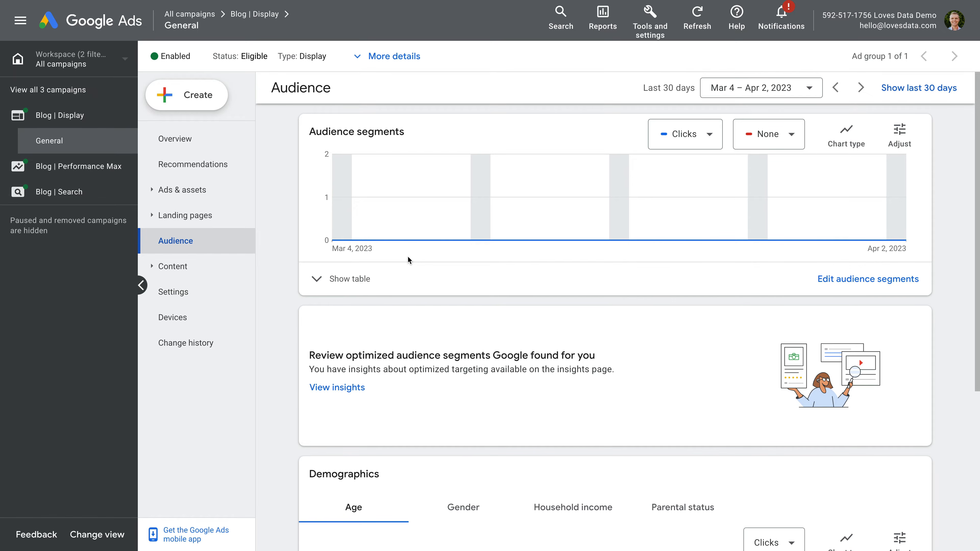
pyautogui.click(344, 280)
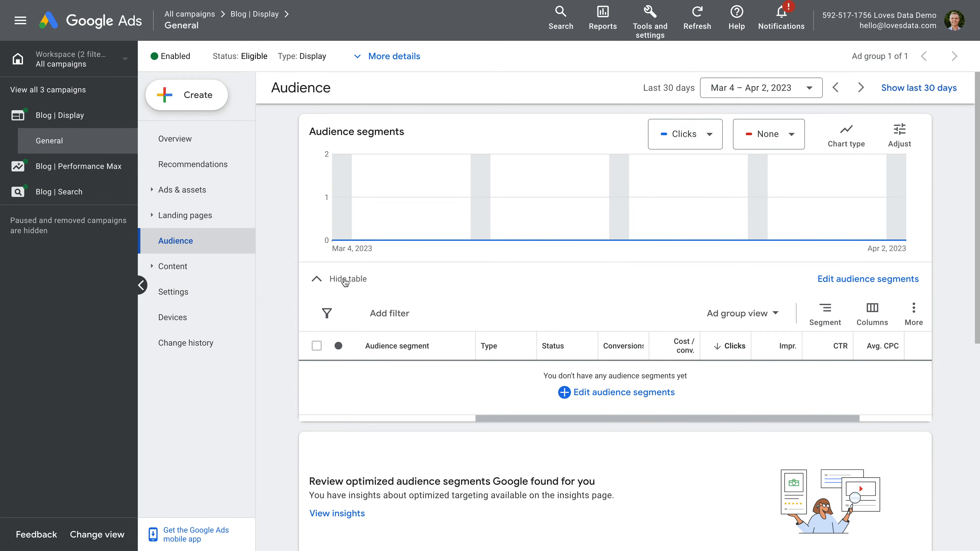
pyautogui.scroll(-3, 479, 315)
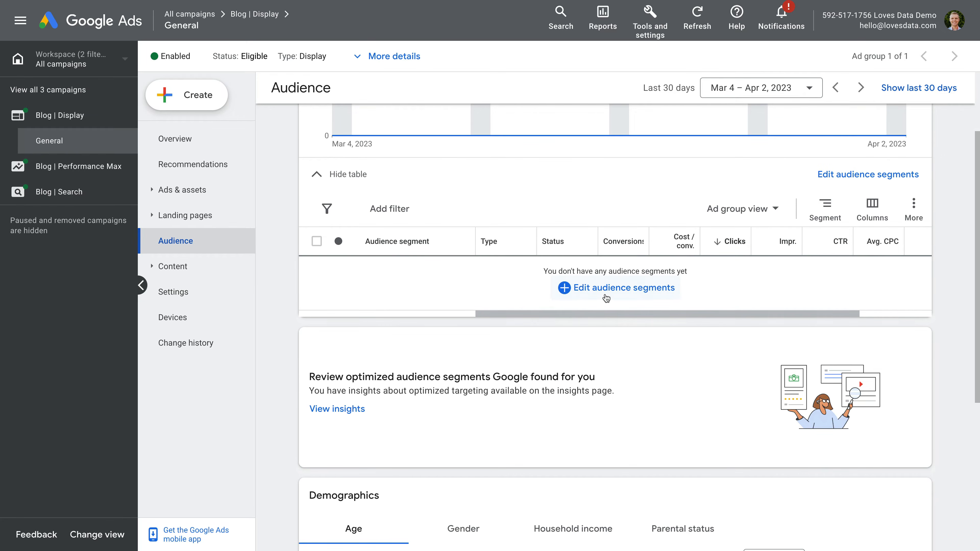
pyautogui.click(595, 298)
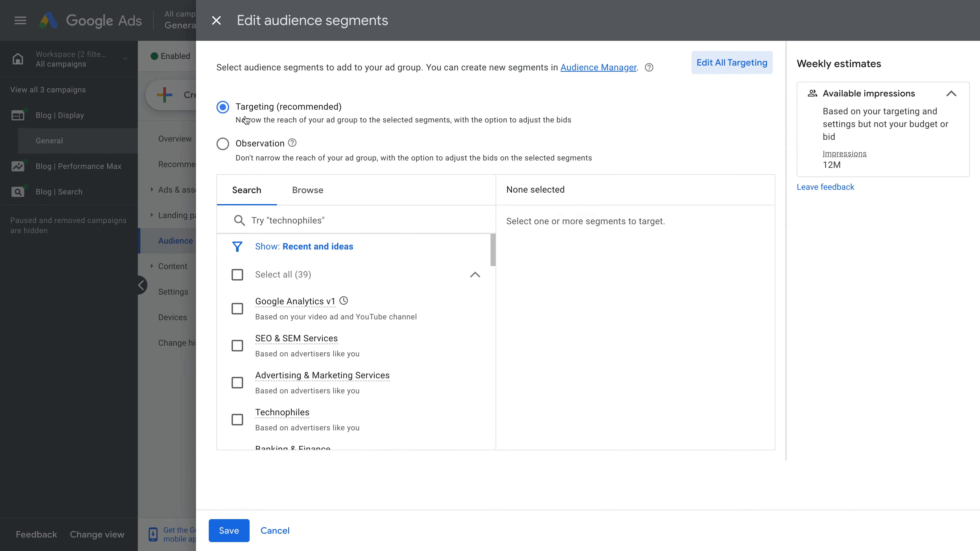
# Step: Add the website visitors segment "All Users of Loves Data | GA4 Demo" to the ad group with the Targeting setting and save it
pyautogui.click(247, 154)
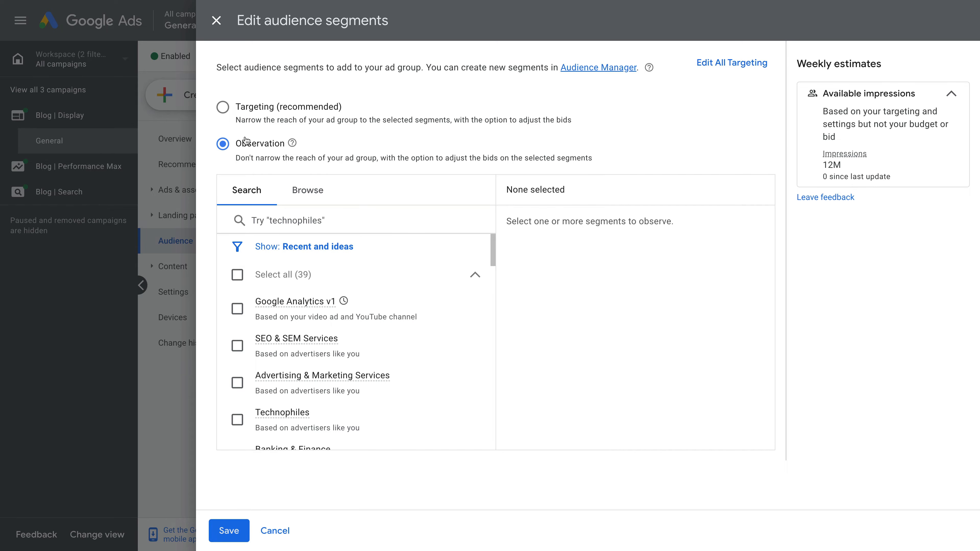
pyautogui.click(246, 114)
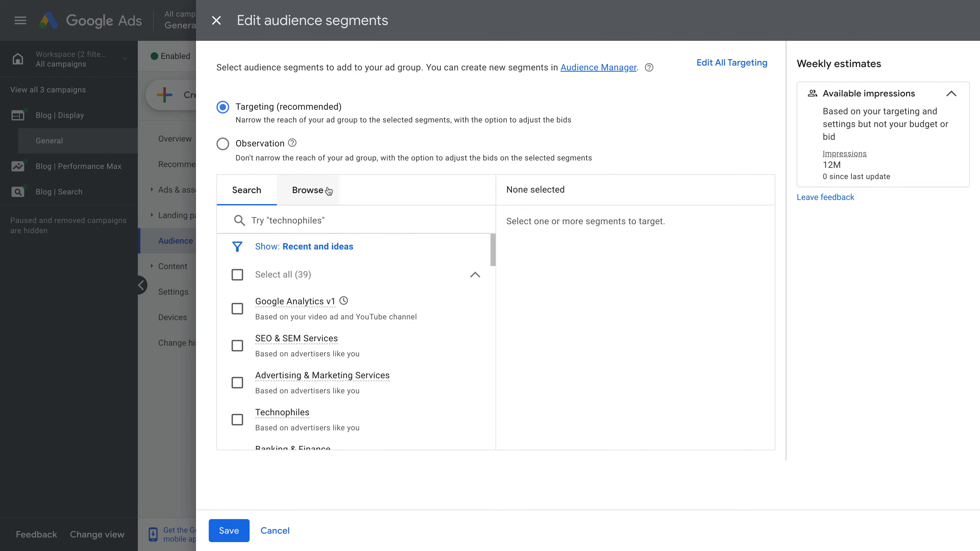
pyautogui.click(316, 194)
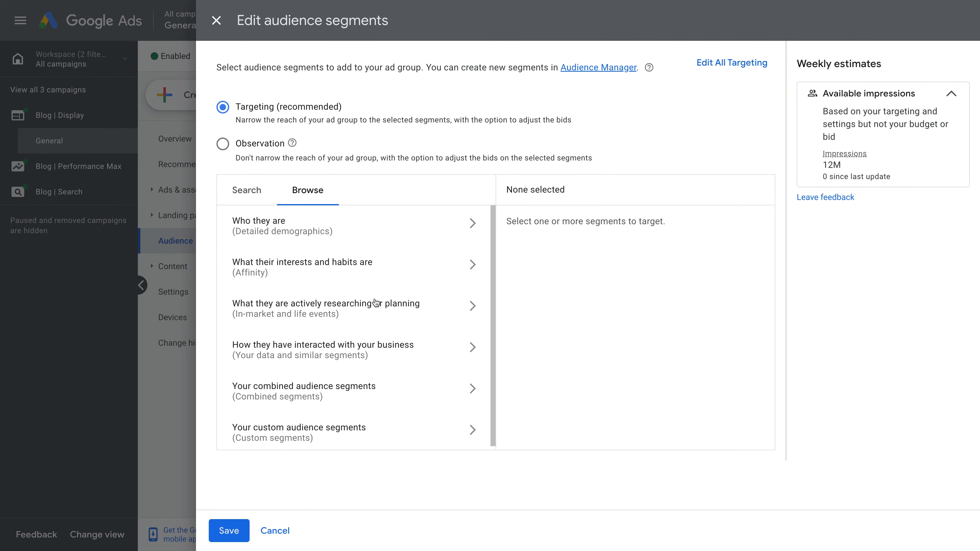
pyautogui.click(394, 355)
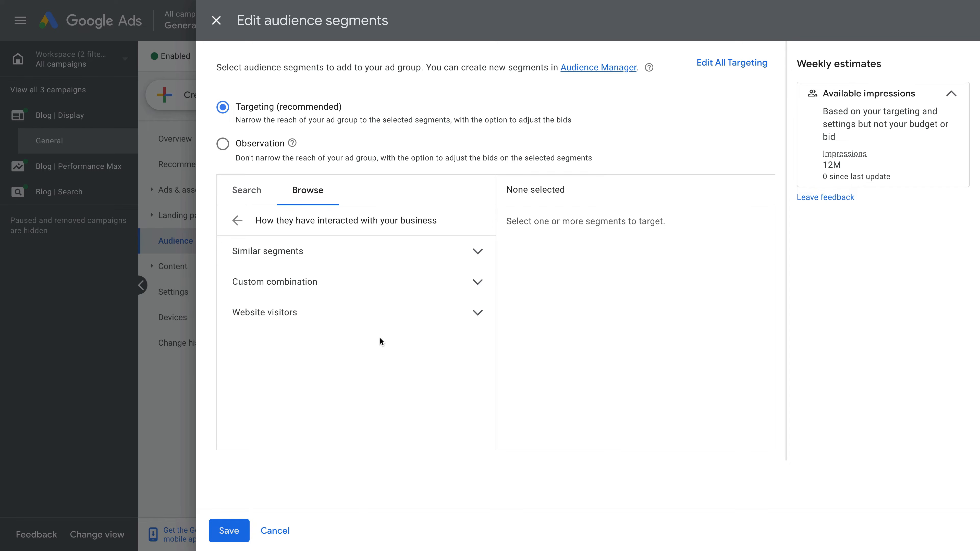
pyautogui.click(340, 320)
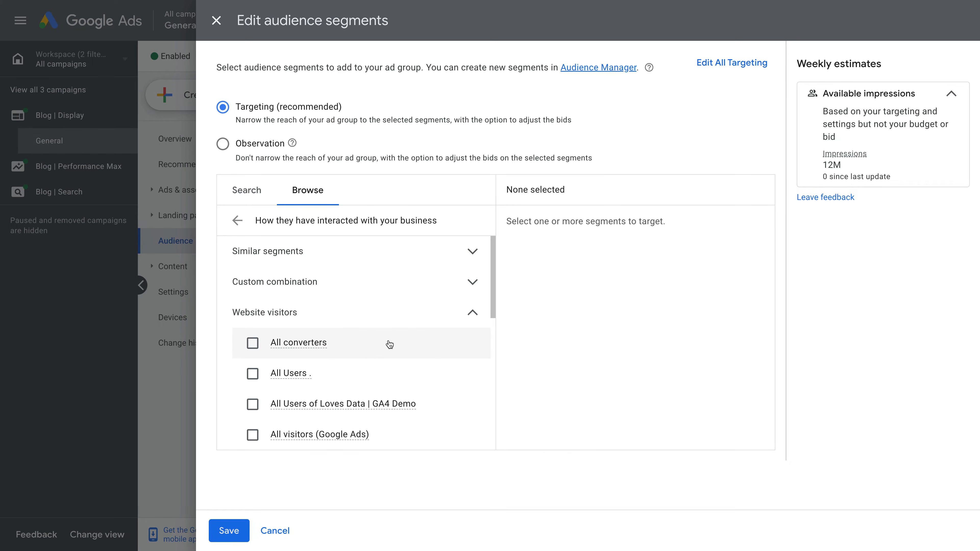
pyautogui.scroll(-1, 390, 345)
pyautogui.click(253, 361)
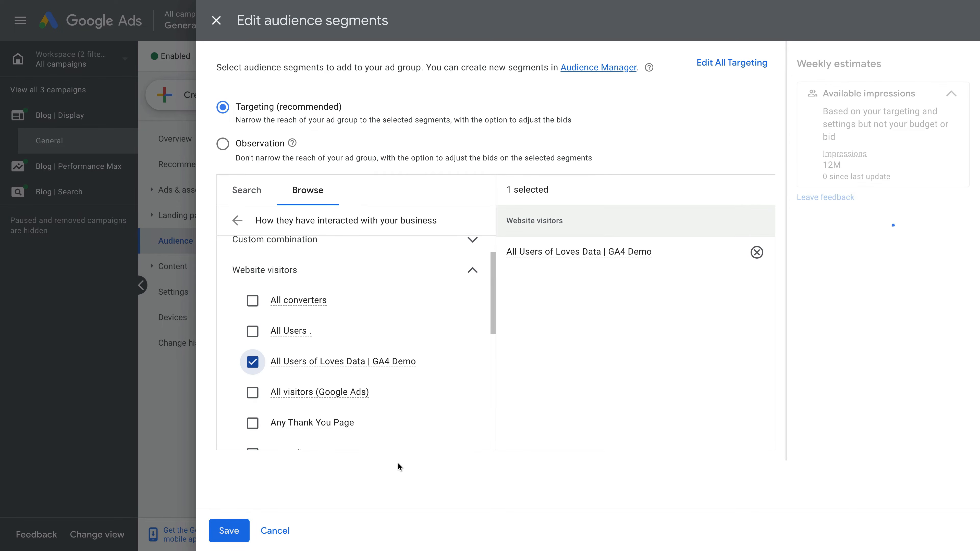
pyautogui.click(232, 530)
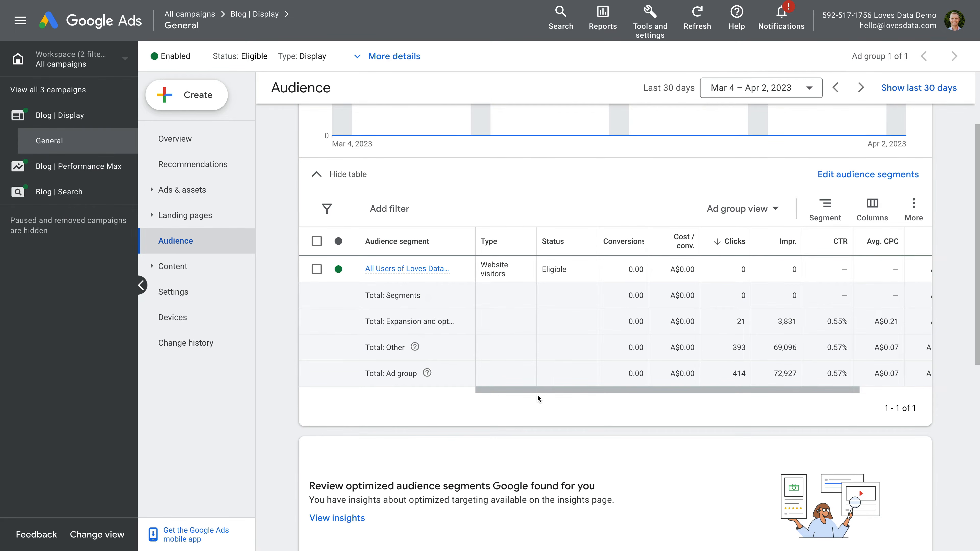
# Step: View the level options for adding audience exclusions in the General ad group's audience settings
pyautogui.scroll(-9, 538, 397)
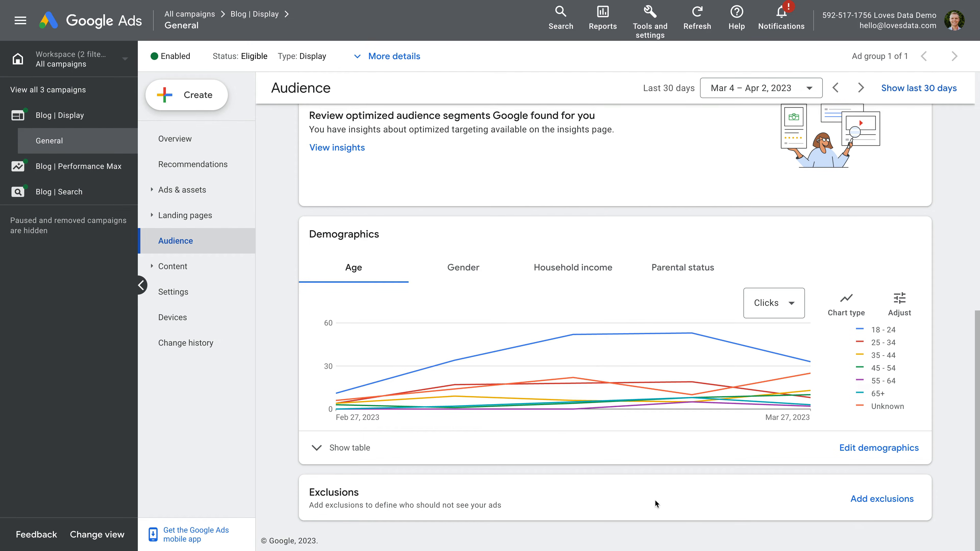
pyautogui.click(860, 501)
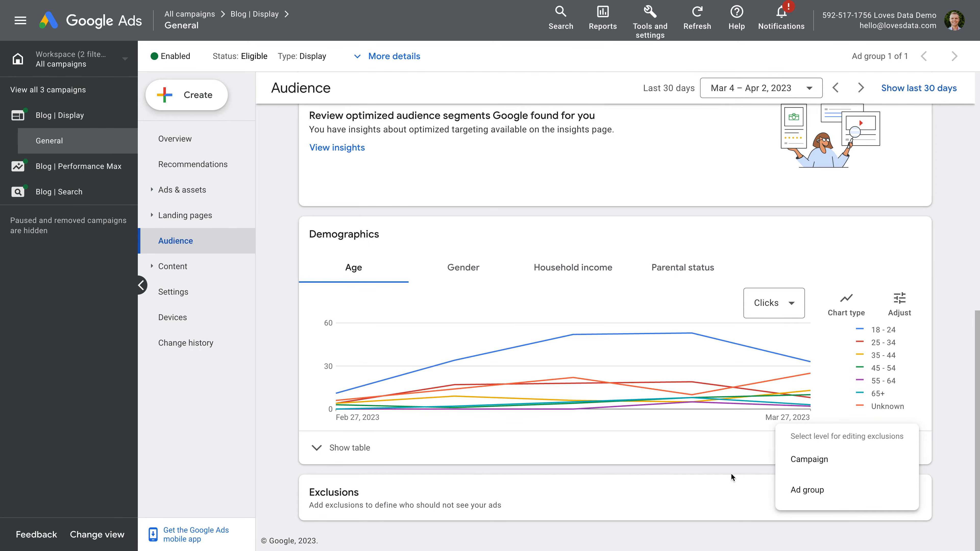
# Step: Open the campaign-level audience segment editor for the Blog | Search campaign
pyautogui.click(66, 193)
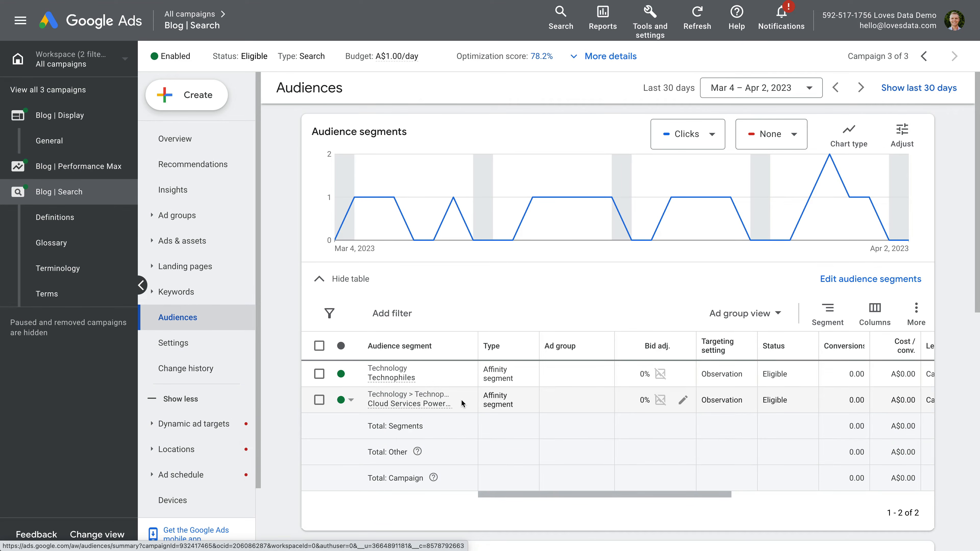
pyautogui.hscroll(3, 540, 390)
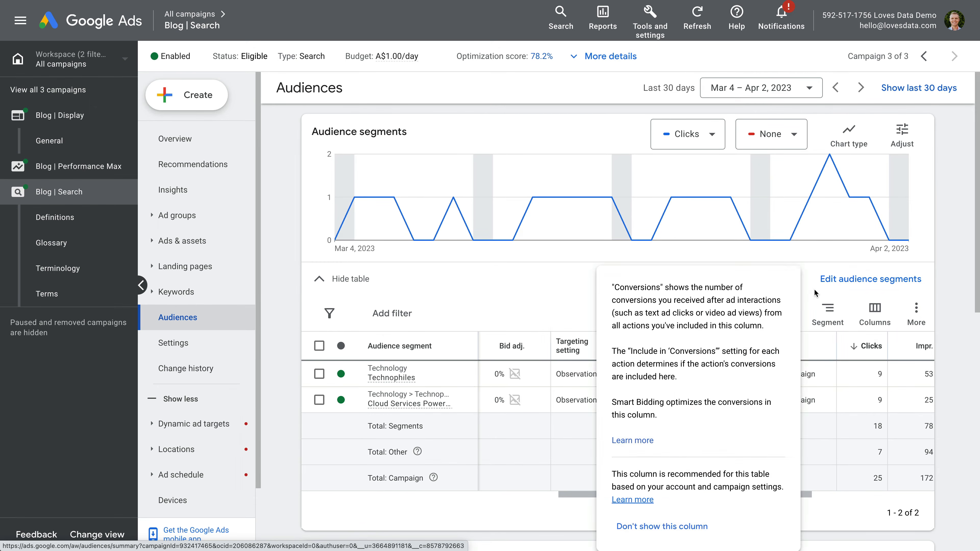
pyautogui.click(833, 286)
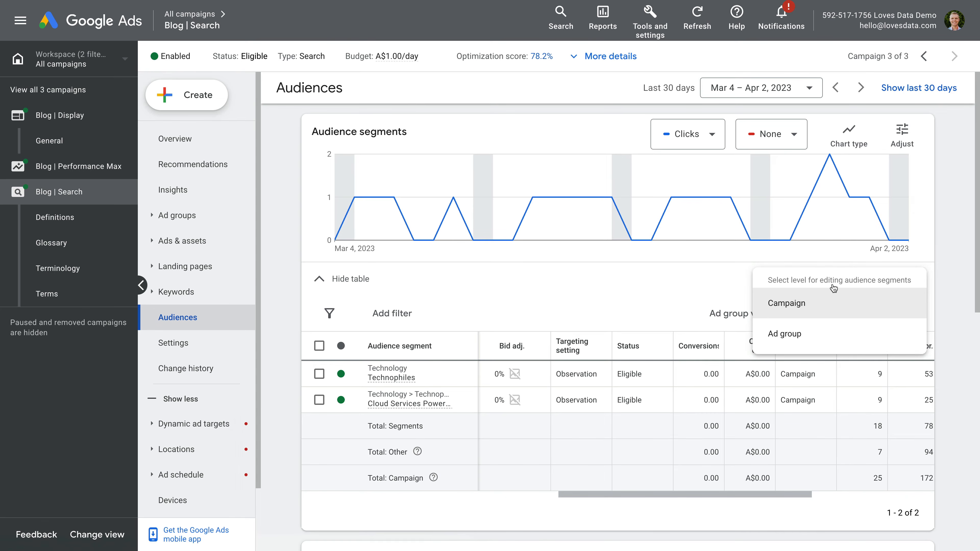
pyautogui.click(831, 309)
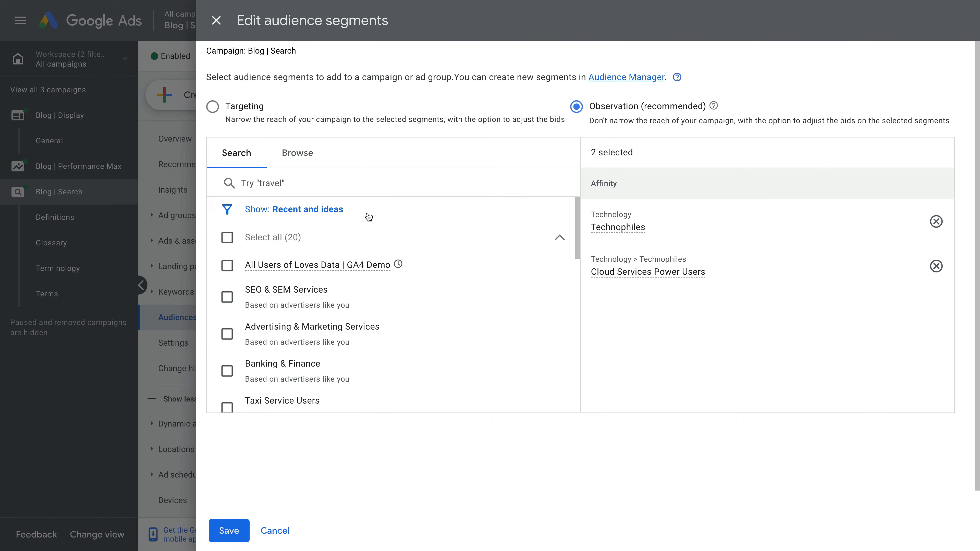
# Step: Add the website visitors segment "All Users of Loves Data | GA4 Demo" to the campaign with the Observation setting and save it
pyautogui.click(213, 109)
pyautogui.click(577, 110)
pyautogui.click(306, 160)
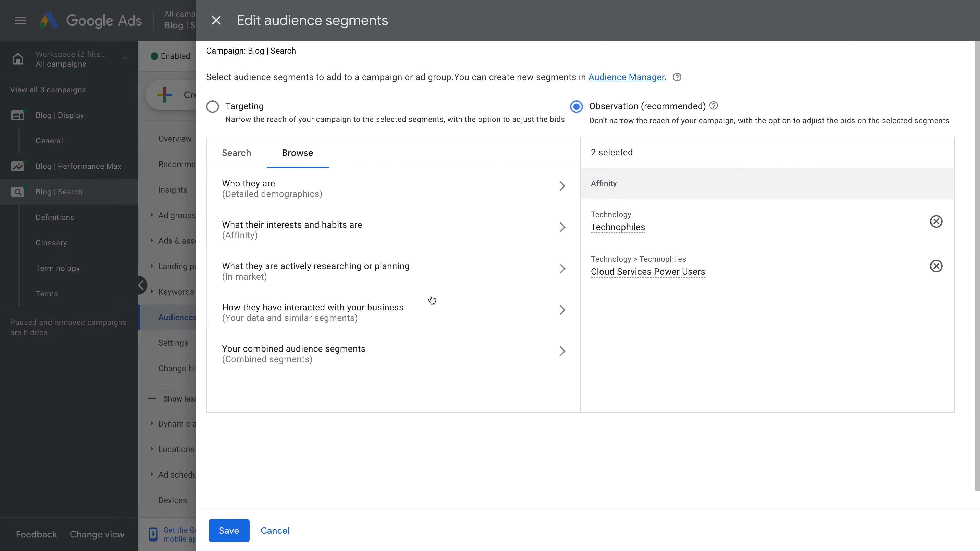
pyautogui.click(443, 314)
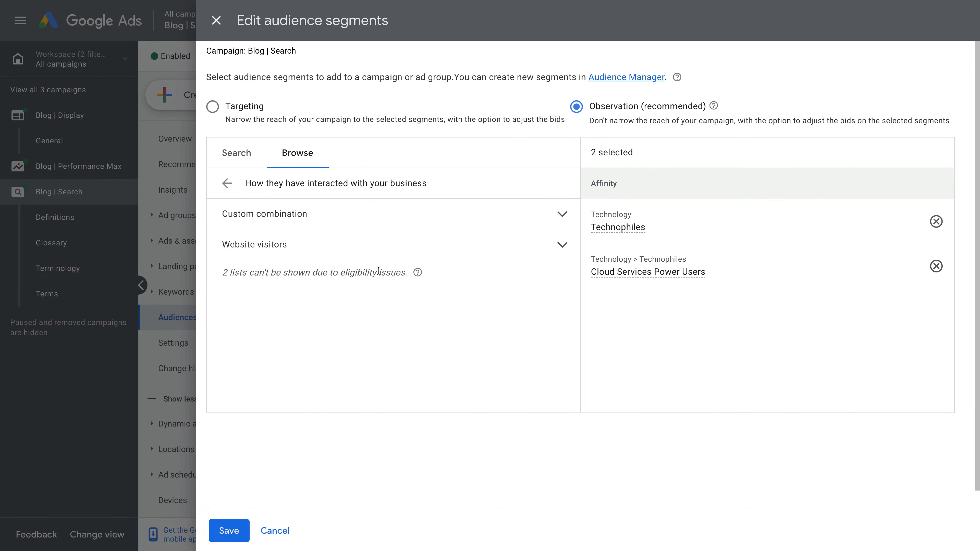
pyautogui.click(341, 249)
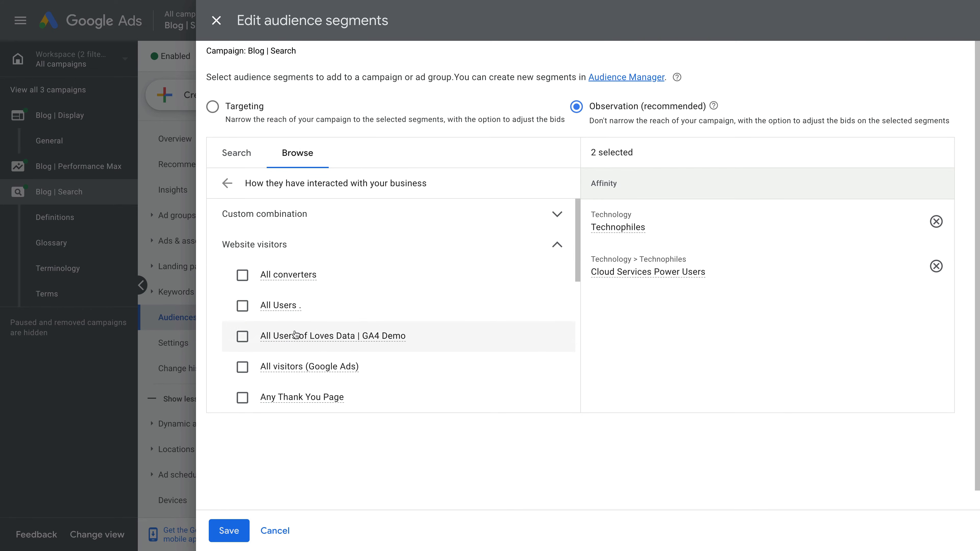
pyautogui.click(242, 337)
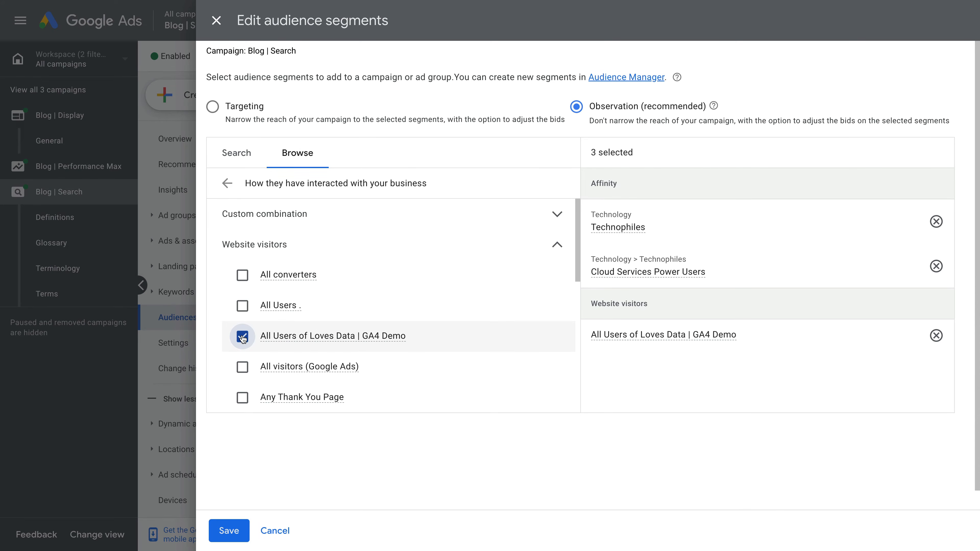
pyautogui.click(239, 528)
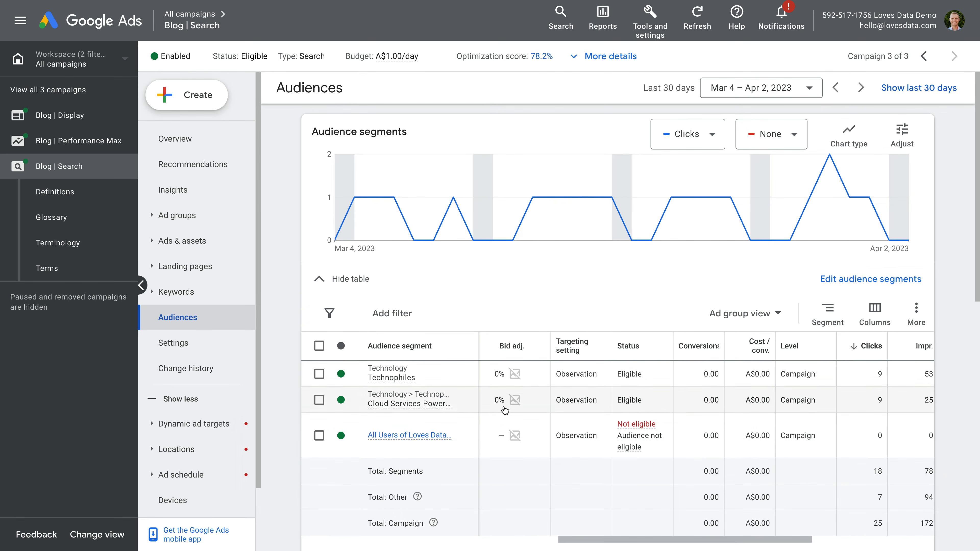
# Step: Set the bid adjustment of the All Users of Loves Data segment to an increase of 25% and save it
pyautogui.click(537, 435)
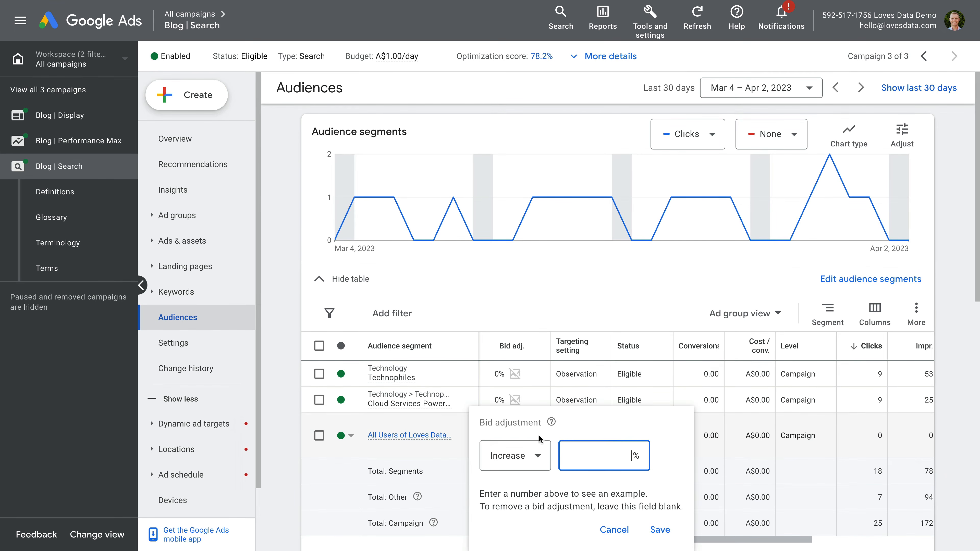
pyautogui.click(536, 456)
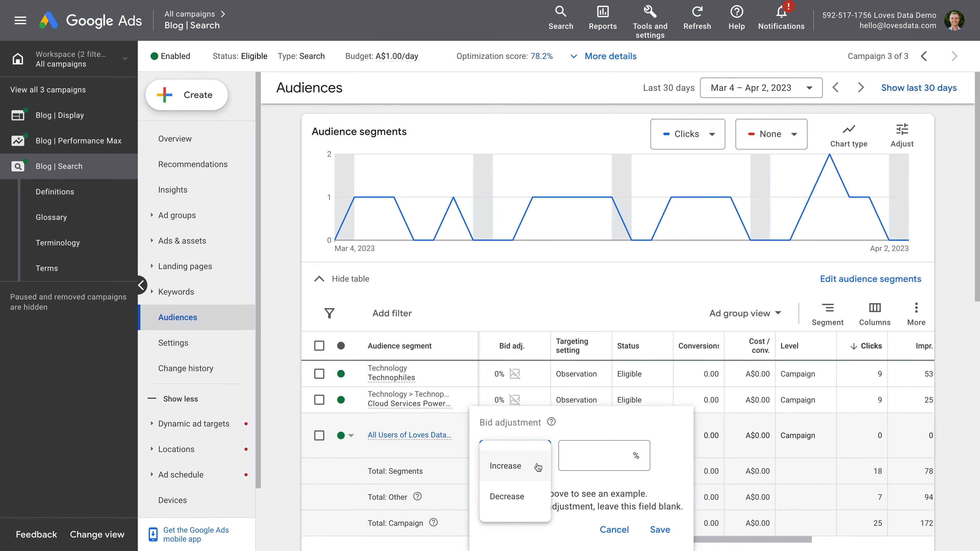
pyautogui.click(538, 468)
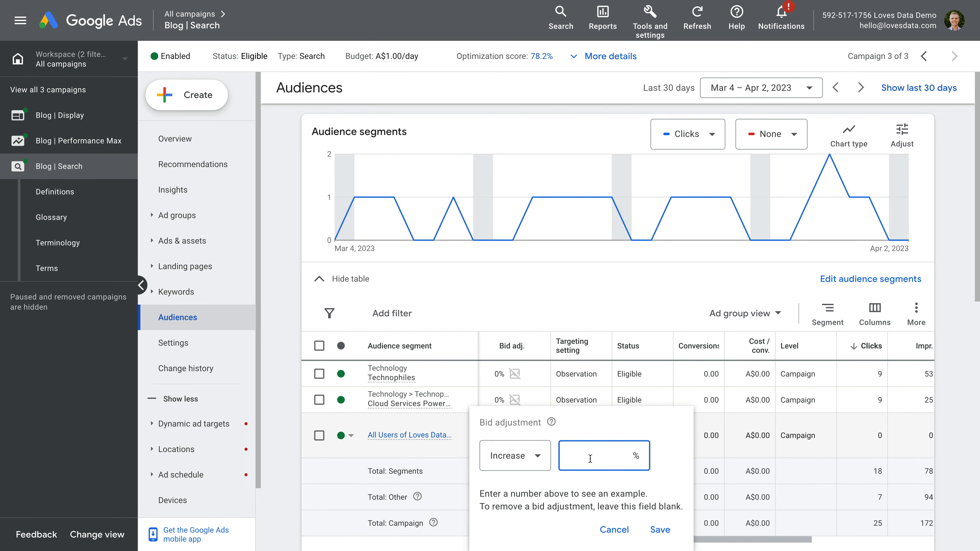
pyautogui.write('25')
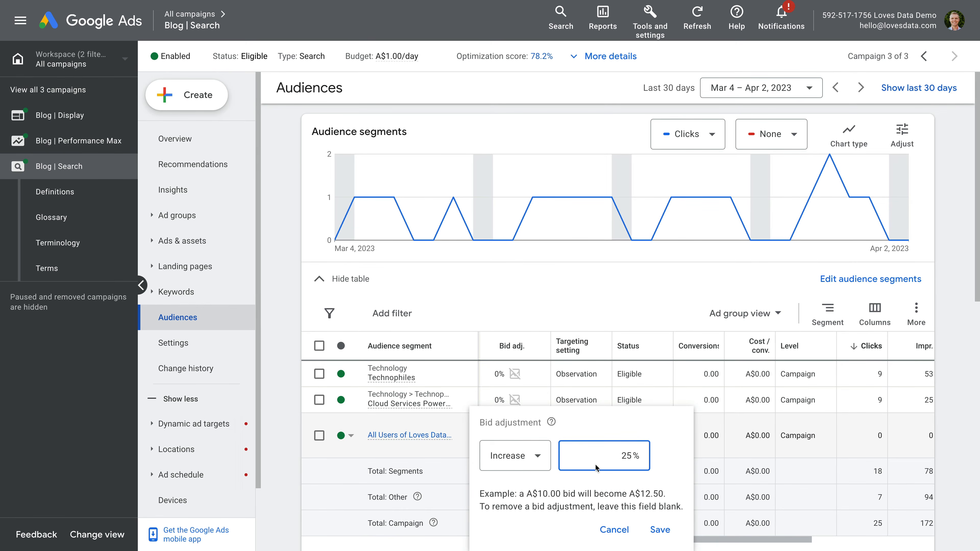
pyautogui.click(659, 530)
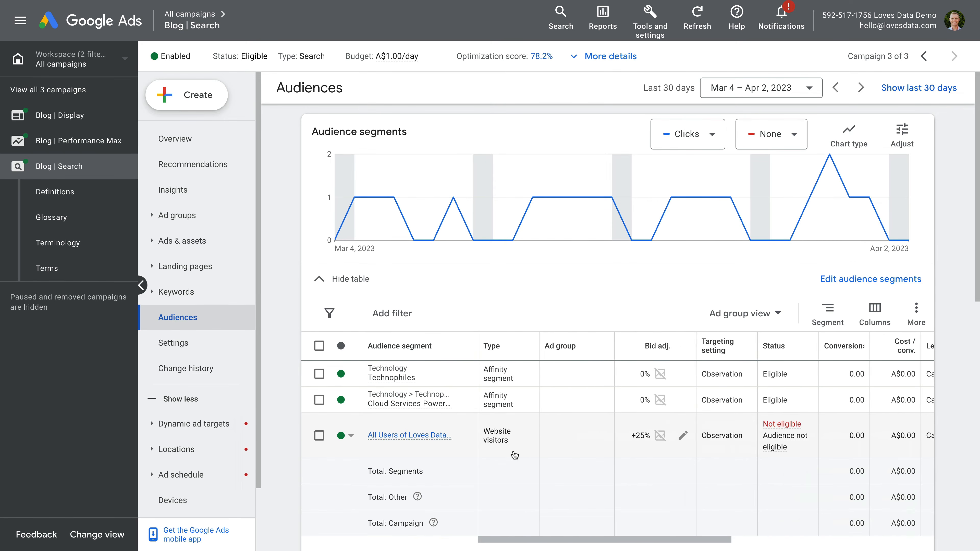
pyautogui.scroll(-3, 513, 453)
pyautogui.scroll(-8, 513, 450)
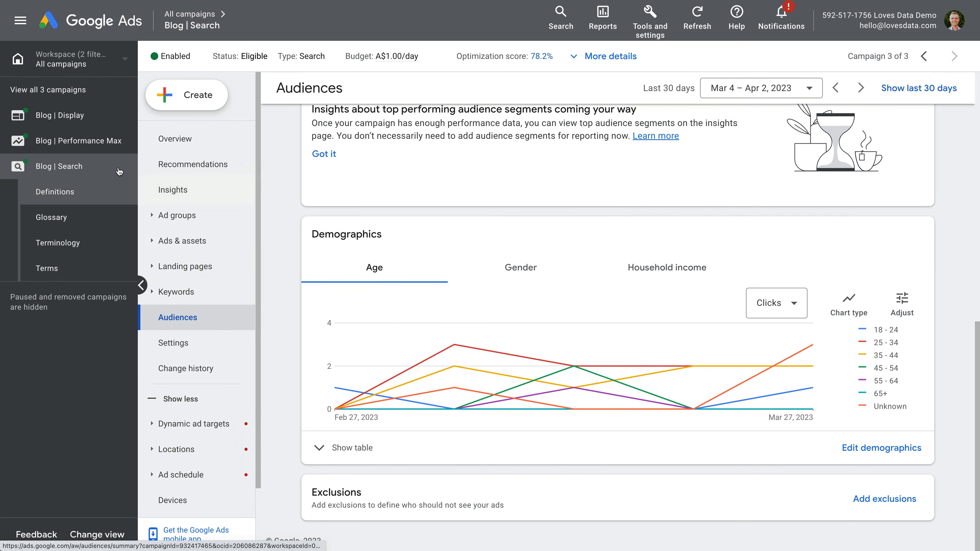
# Step: Open the audience signal editor for Asset Group 1 in the Blog | Performance Max campaign
pyautogui.click(88, 149)
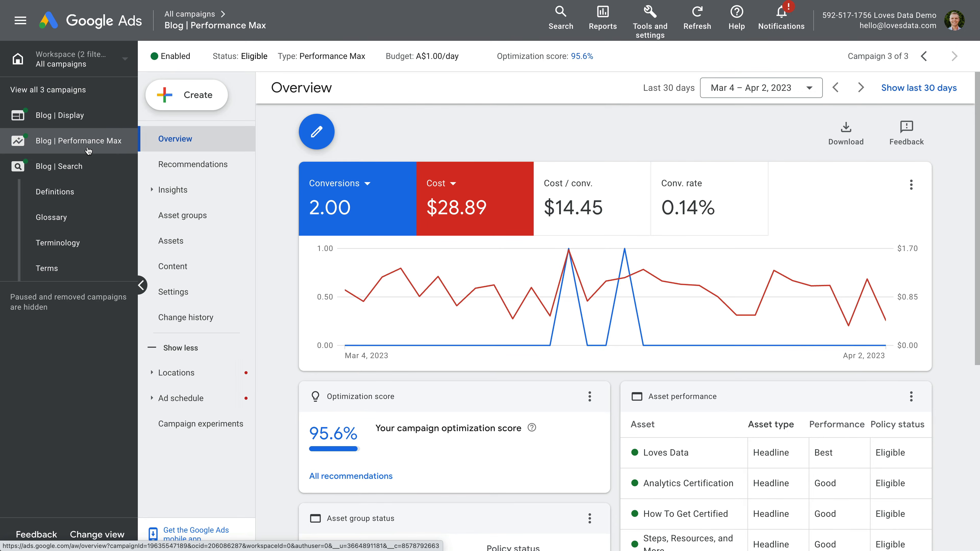
pyautogui.click(209, 224)
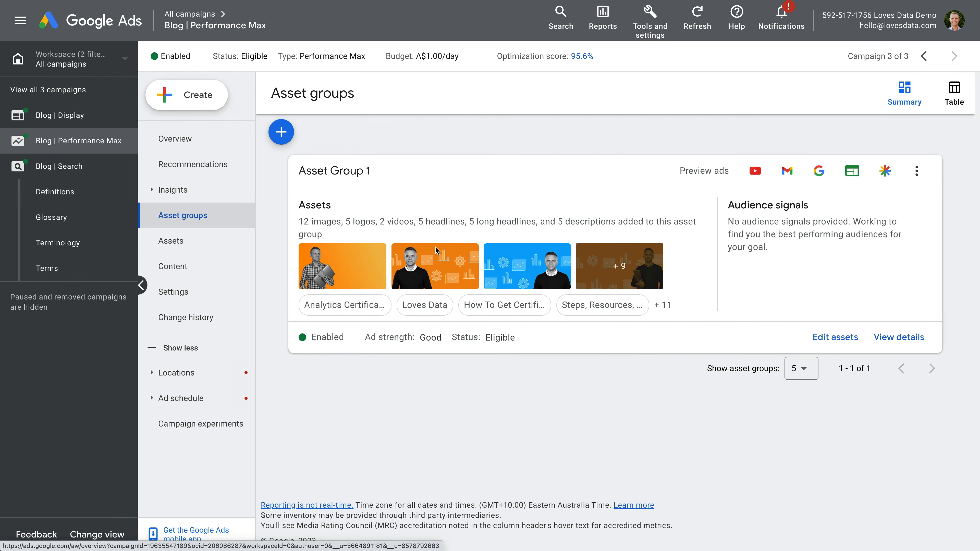
pyautogui.moveTo(772, 240)
pyautogui.click(819, 204)
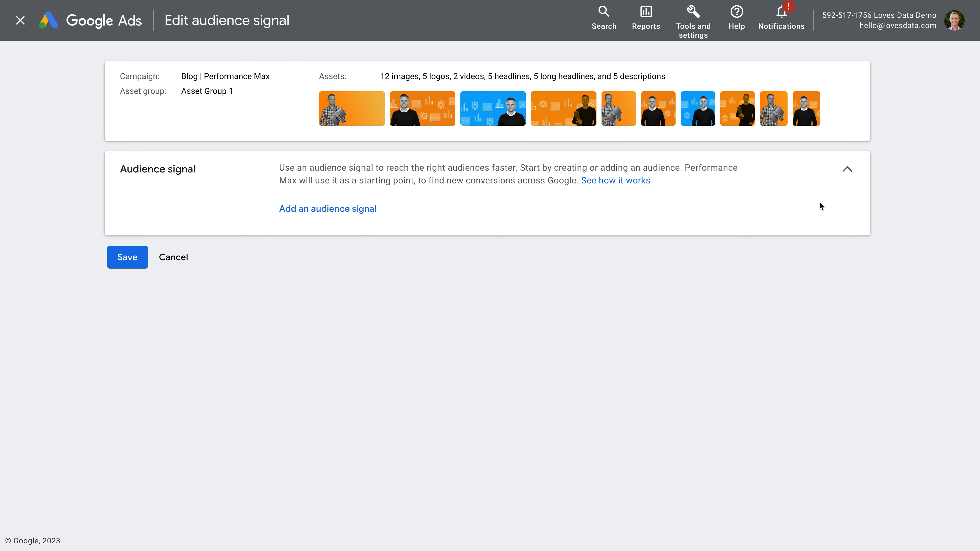
# Step: Start a new audience signal for the asset group and name it "My List"
pyautogui.click(343, 209)
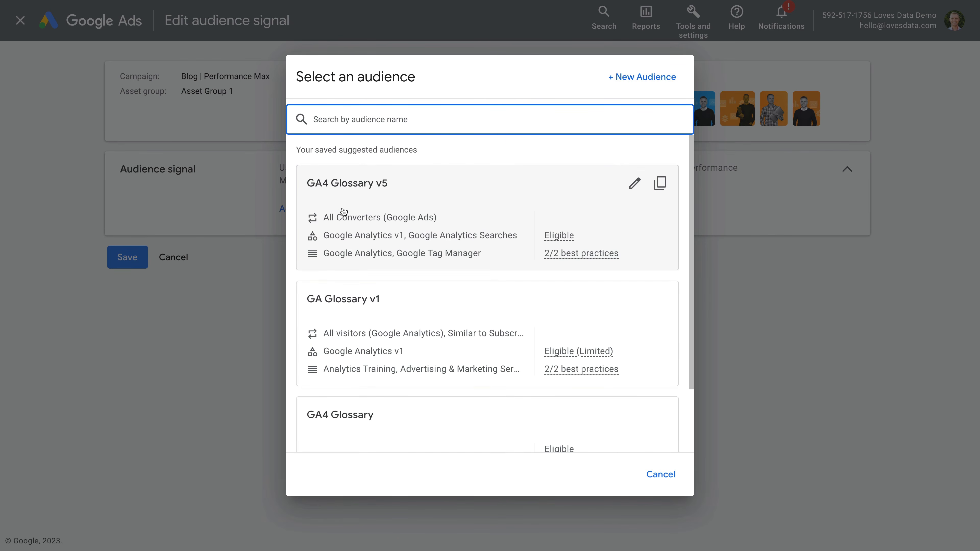
pyautogui.scroll(-2, 542, 232)
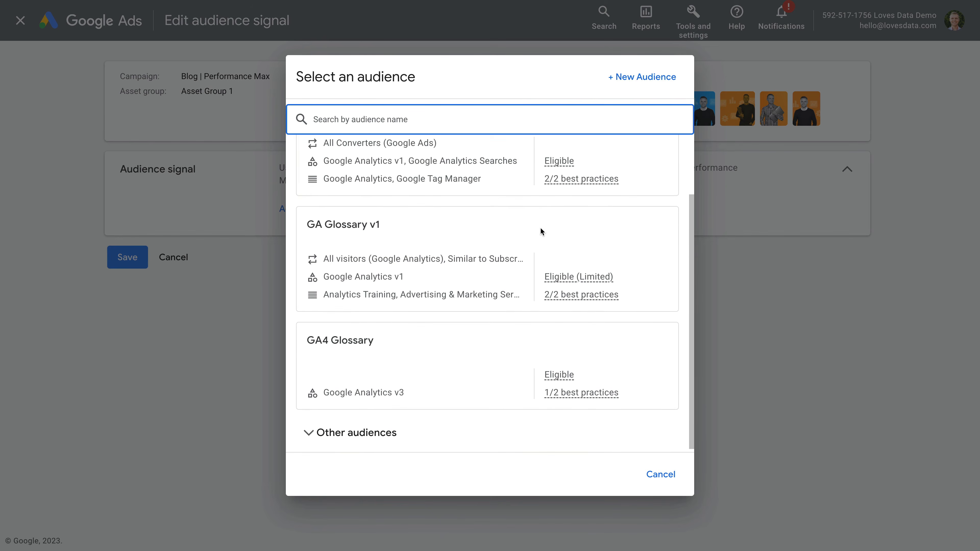
pyautogui.scroll(2, 542, 232)
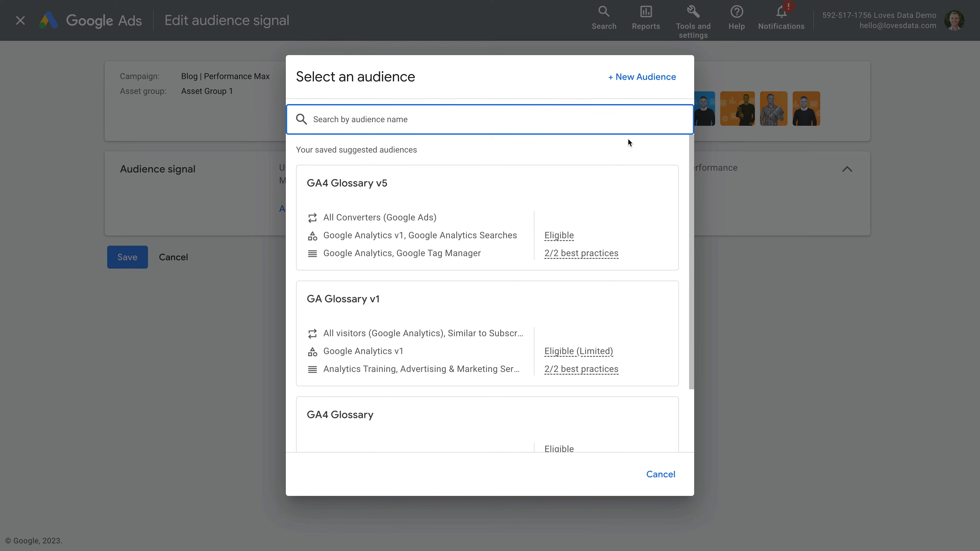
pyautogui.click(634, 80)
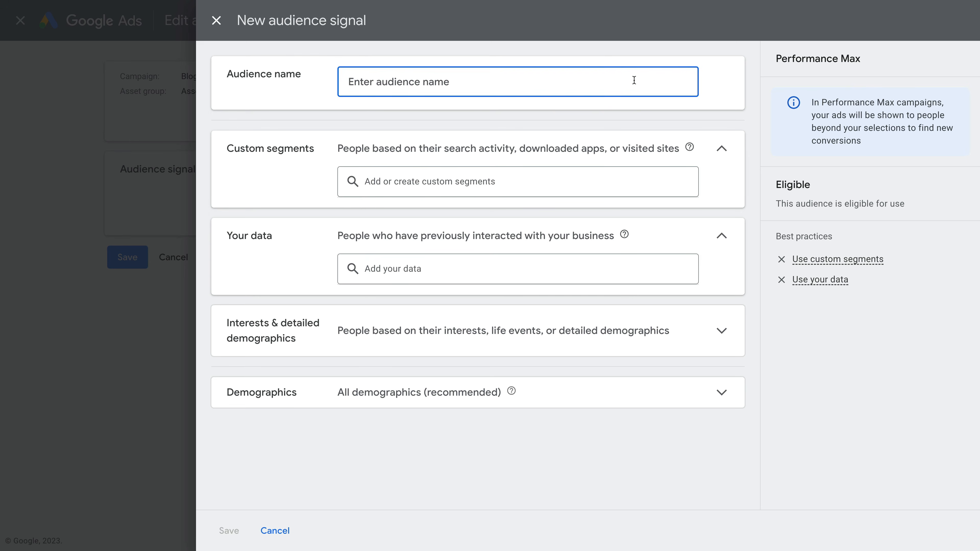
pyautogui.write('My ')
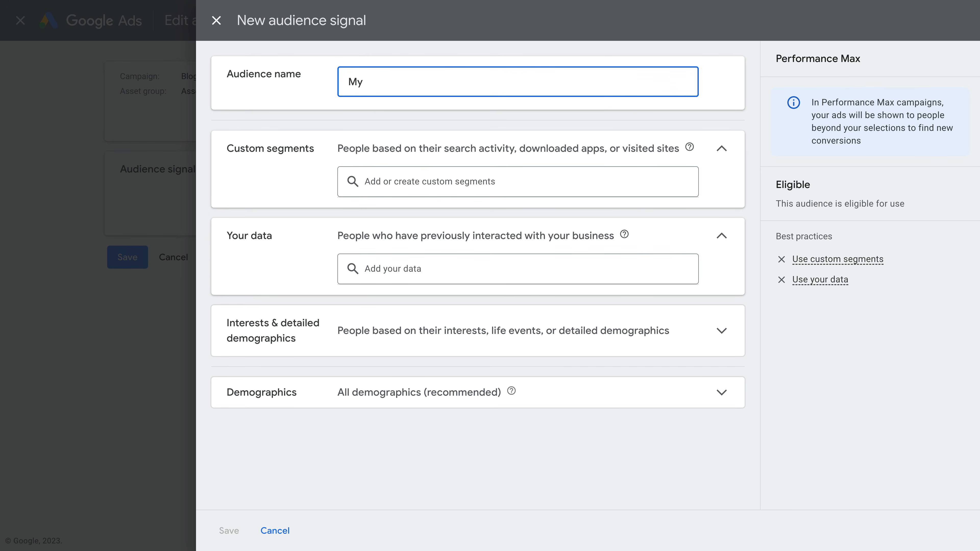
pyautogui.write('List')
pyautogui.click(632, 114)
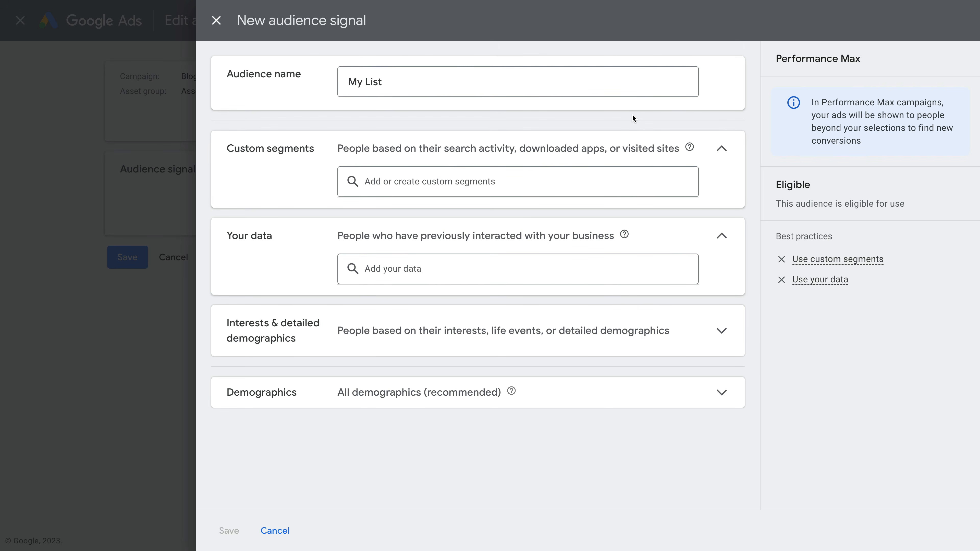